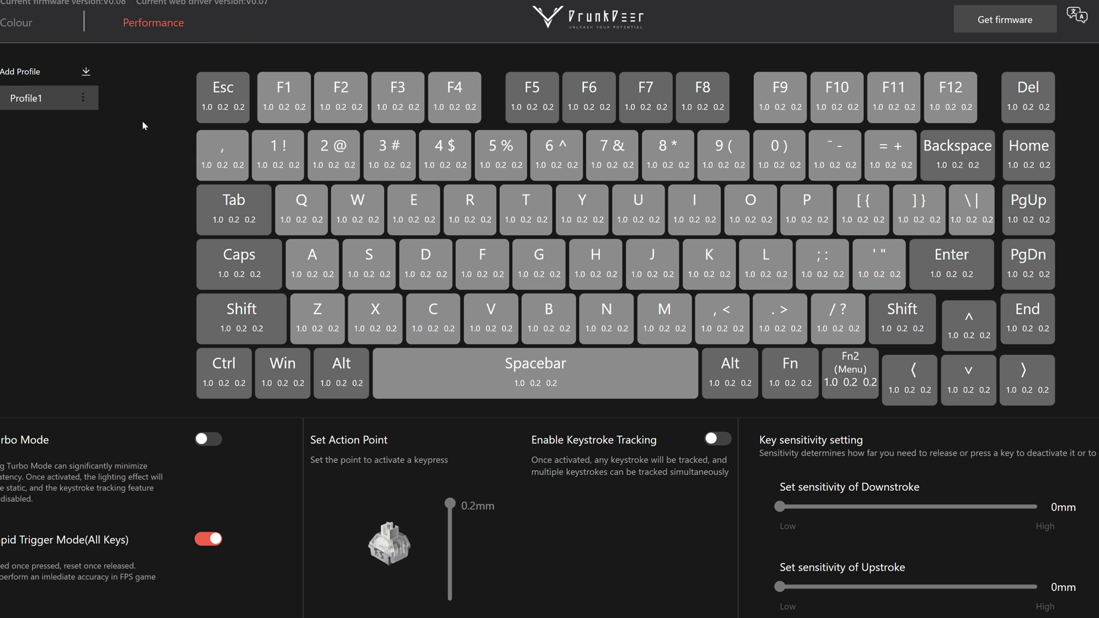
Step: Preview Repeat Surfing and Surfing Cross, settle on the Ripple lighting effect, and return to Performance
{"action": "left_click", "coordinate": [37, 26]}
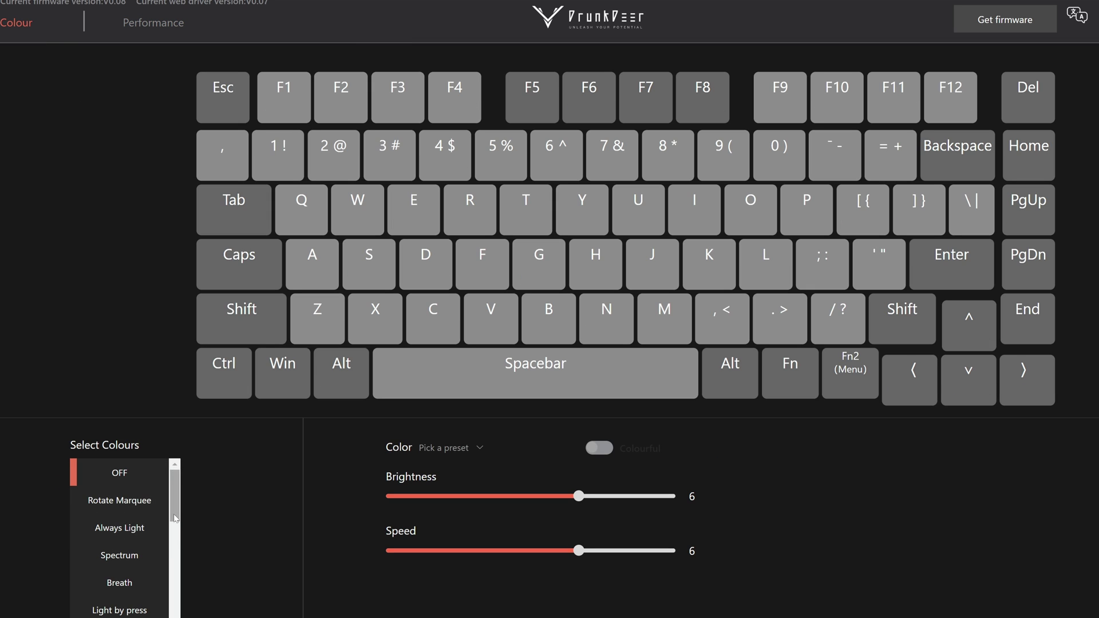
{"action": "left_click_drag", "start_coordinate": [174, 518], "coordinate": [177, 609]}
{"action": "left_click", "coordinate": [152, 576]}
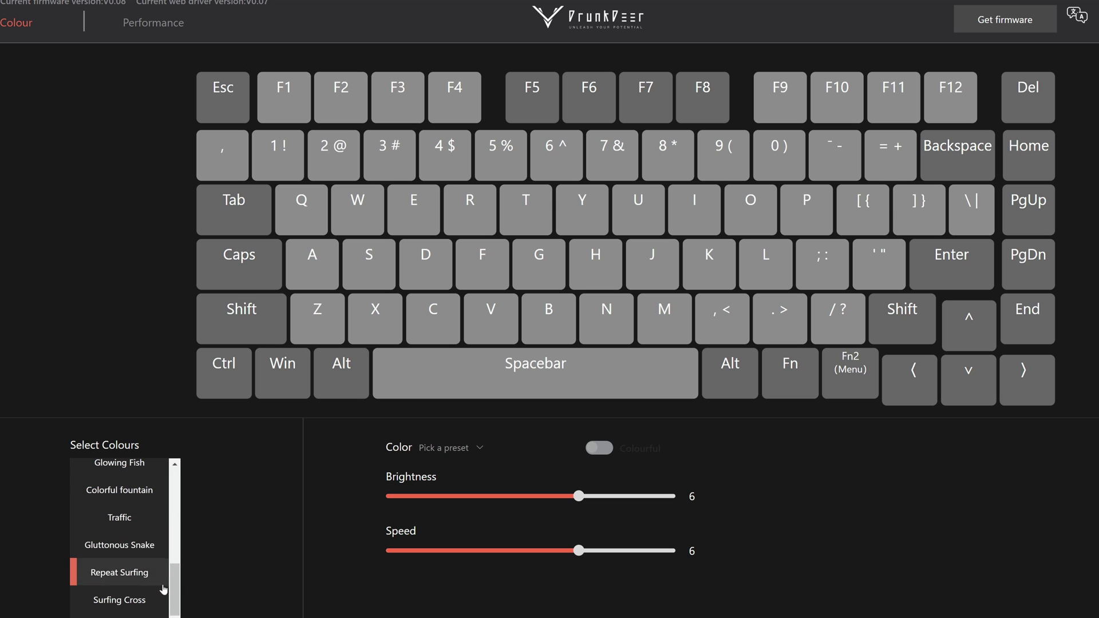
{"action": "left_click", "coordinate": [163, 591]}
{"action": "scroll", "coordinate": [151, 559], "scroll_direction": "up", "scroll_amount": 3}
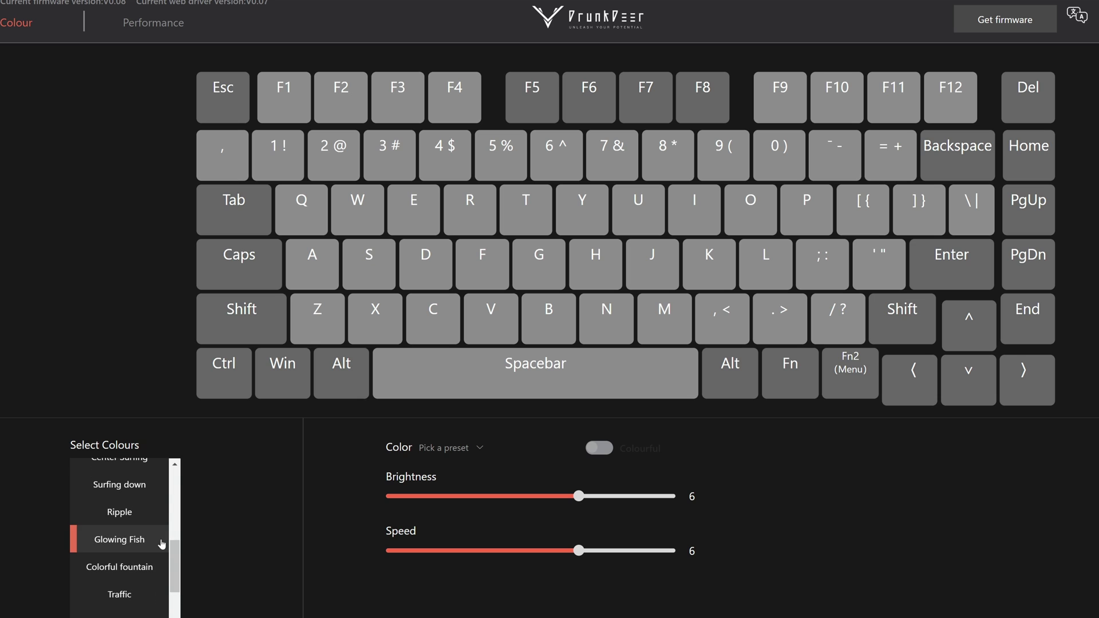
{"action": "left_click", "coordinate": [135, 514]}
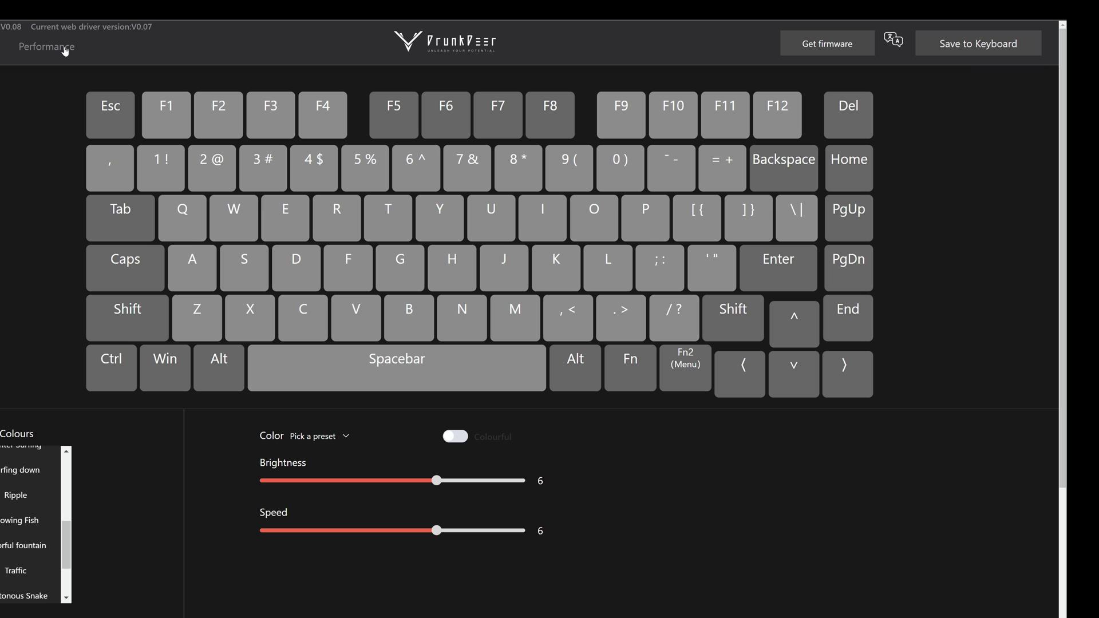
{"action": "left_click", "coordinate": [65, 50]}
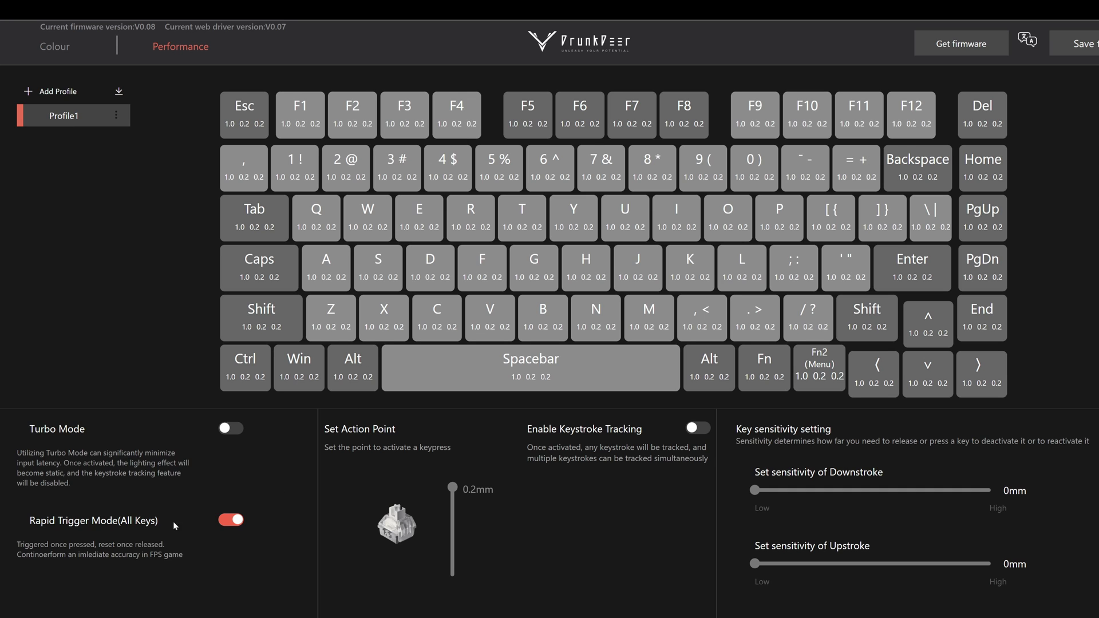
Step: Toggle Rapid Trigger Mode (All Keys) off and back on, leaving it enabled
{"action": "left_click_drag", "start_coordinate": [86, 520], "coordinate": [158, 520]}
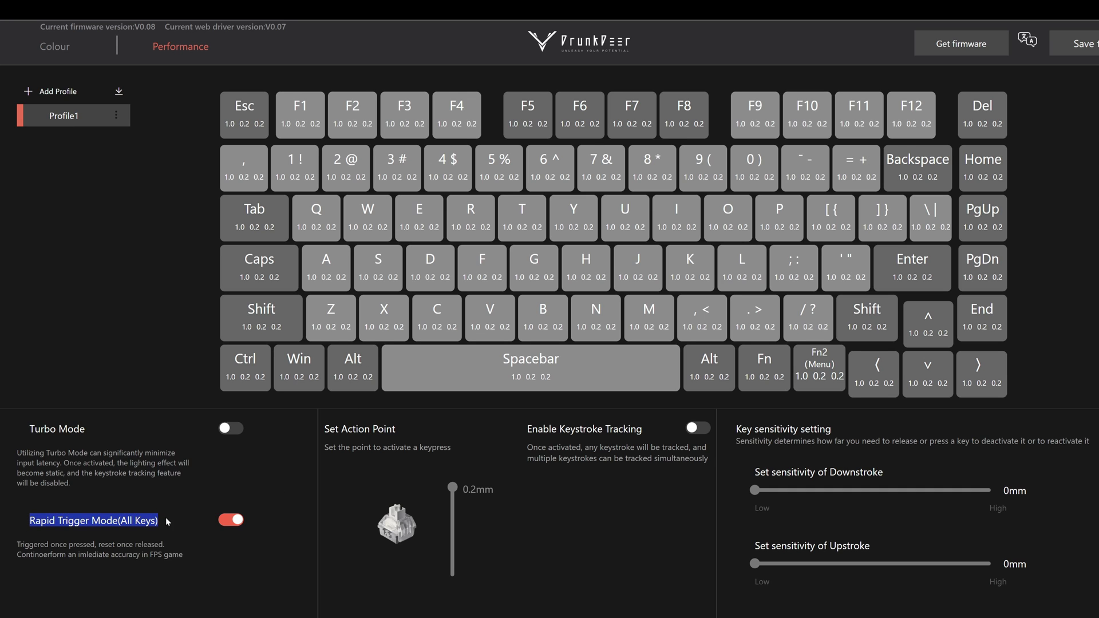
{"action": "left_click", "coordinate": [230, 523]}
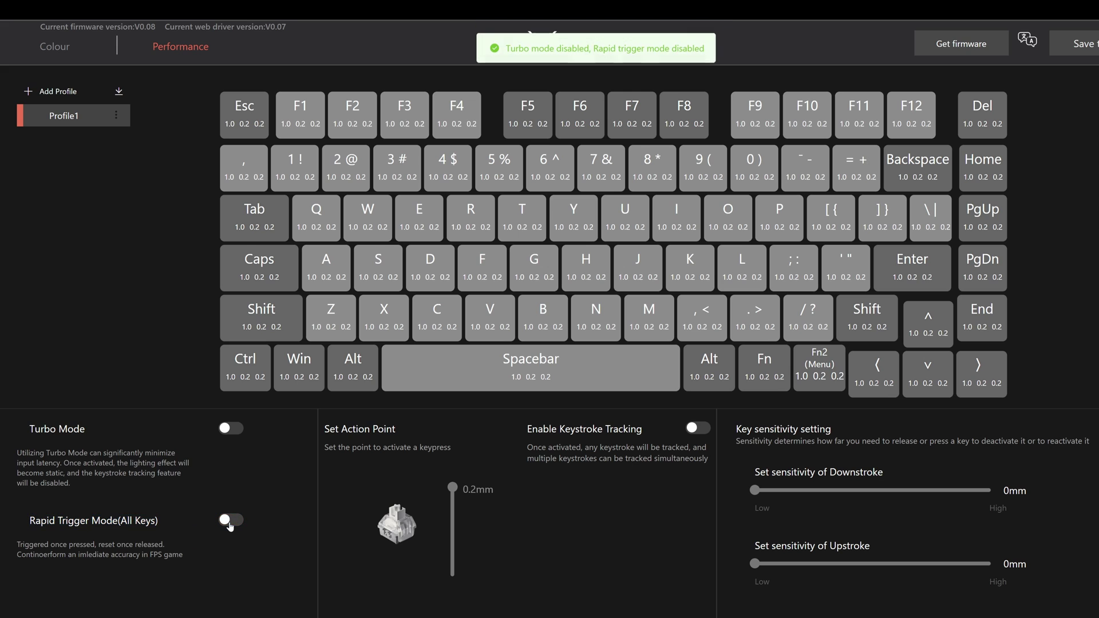
{"action": "left_click", "coordinate": [230, 524]}
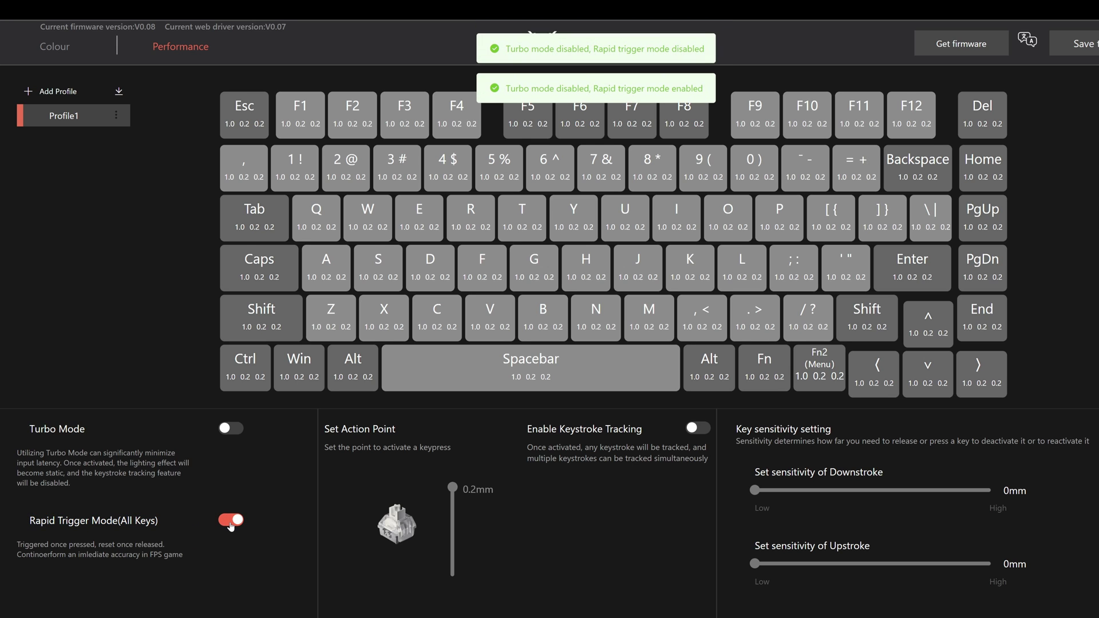
{"action": "left_click", "coordinate": [231, 524]}
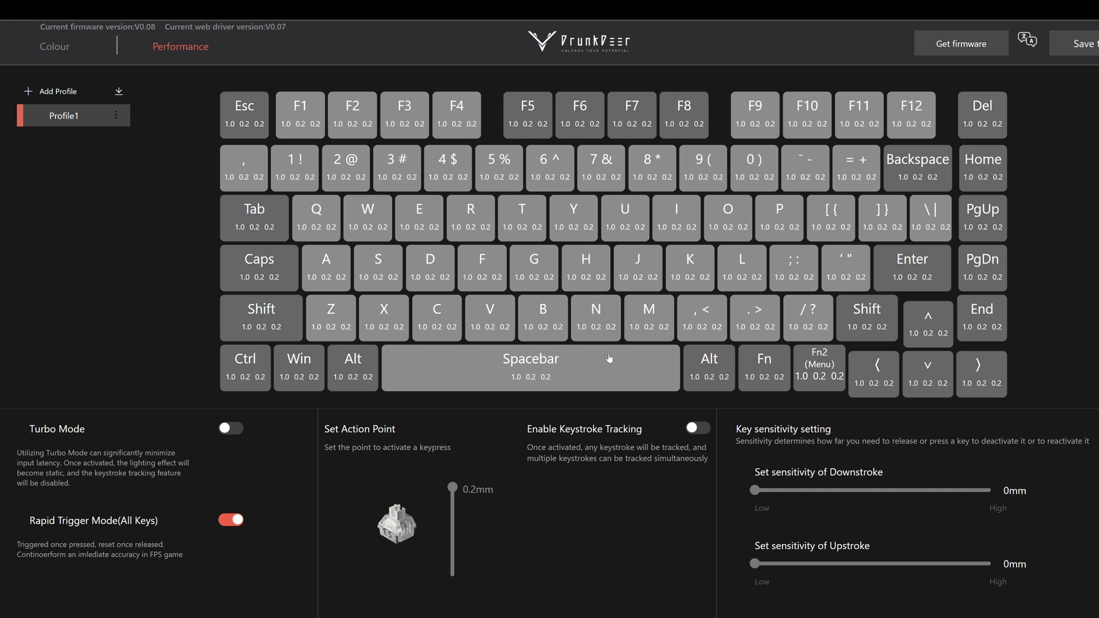
Step: Select the W, S, A, D, E, Q, Z, X and C keys, then extend the selection to ALL keys
{"action": "left_click", "coordinate": [378, 232]}
{"action": "left_click", "coordinate": [380, 274]}
{"action": "left_click", "coordinate": [337, 276]}
{"action": "left_click", "coordinate": [425, 273]}
{"action": "left_click", "coordinate": [433, 229]}
{"action": "left_click", "coordinate": [313, 227]}
{"action": "left_click", "coordinate": [327, 312]}
{"action": "left_click", "coordinate": [359, 310]}
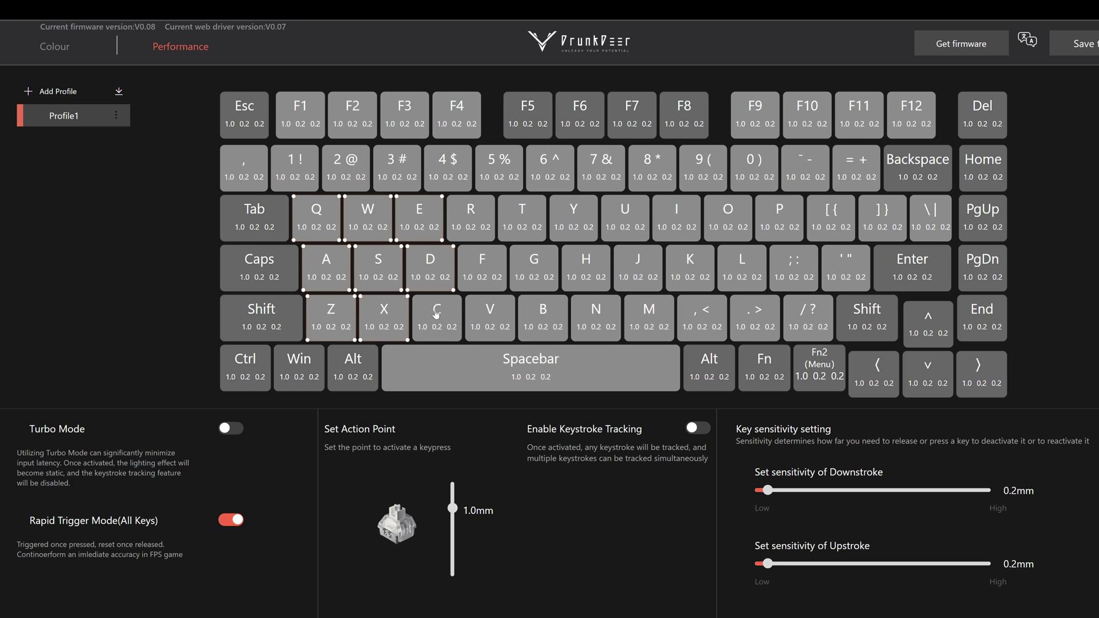
{"action": "left_click", "coordinate": [436, 313]}
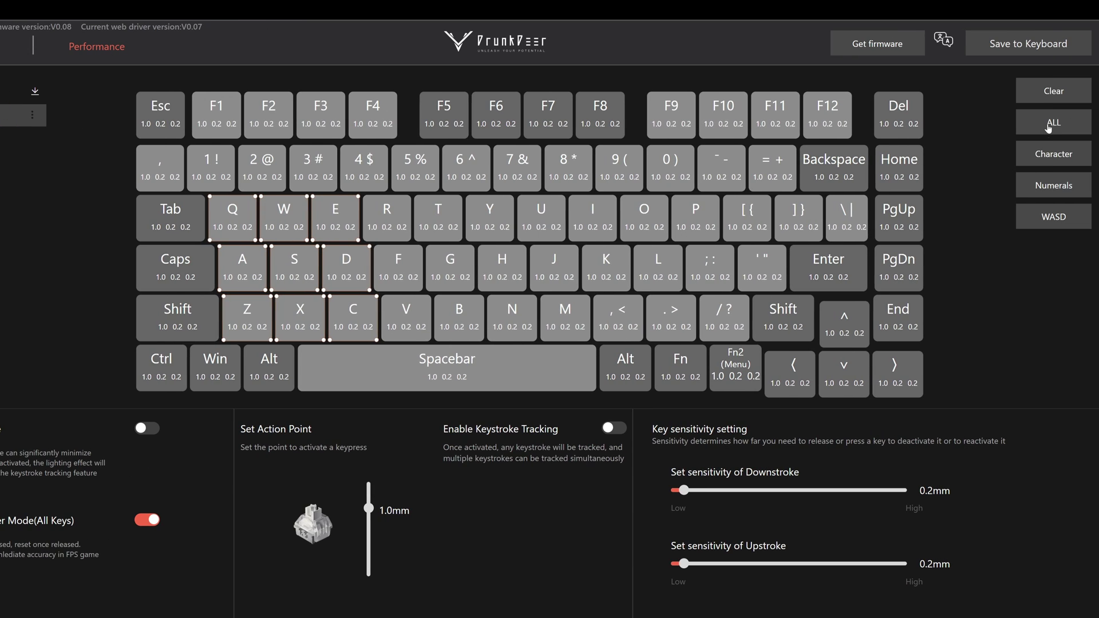
{"action": "left_click", "coordinate": [1048, 128]}
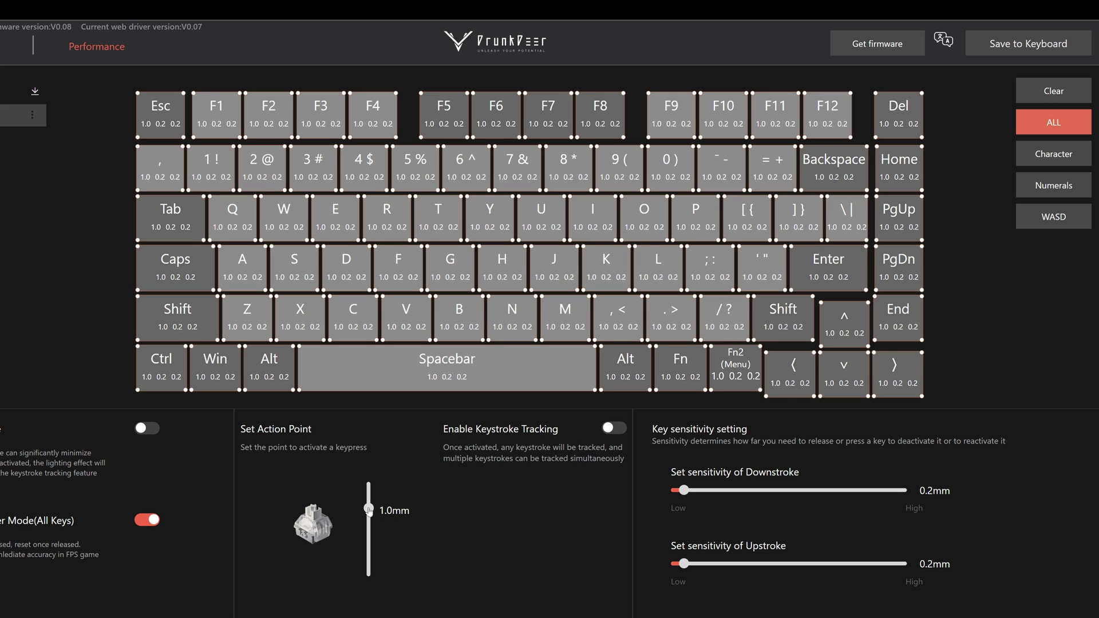
{"action": "left_click_drag", "start_coordinate": [373, 512], "coordinate": [392, 495]}
{"action": "left_click", "coordinate": [146, 521]}
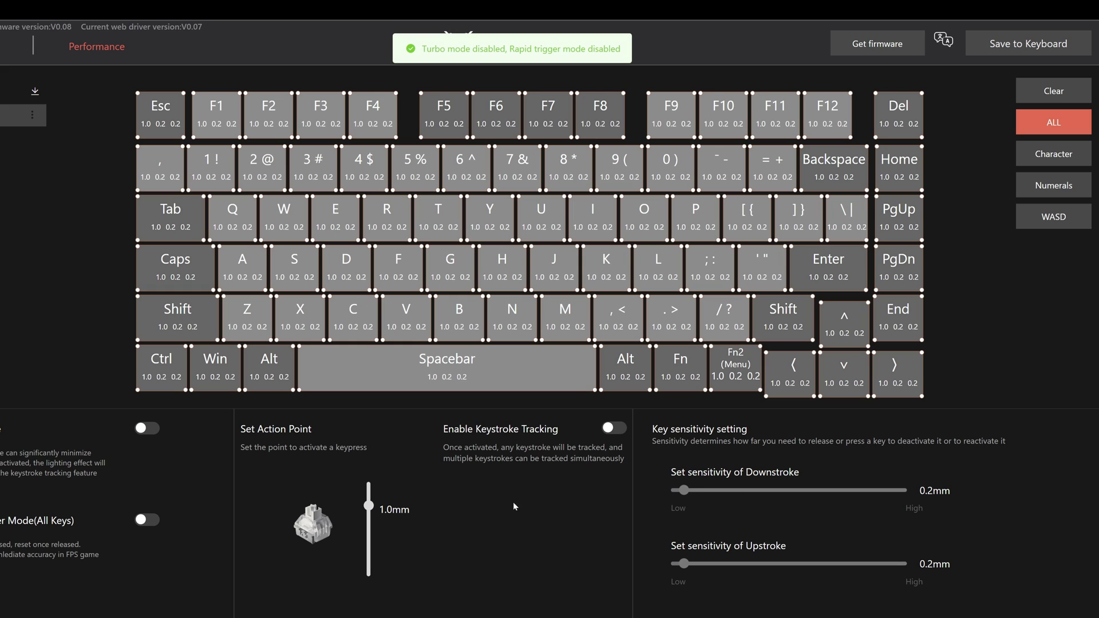
{"action": "left_click", "coordinate": [148, 522]}
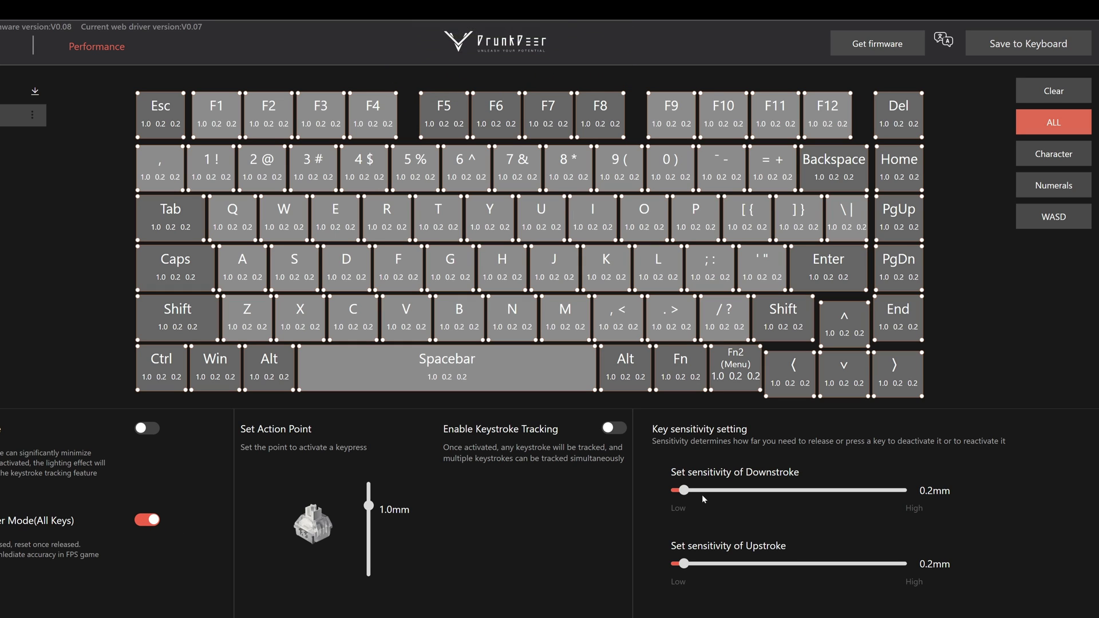
{"action": "left_click_drag", "start_coordinate": [685, 491], "coordinate": [683, 492]}
{"action": "left_click_drag", "start_coordinate": [684, 564], "coordinate": [677, 564]}
{"action": "left_click_drag", "start_coordinate": [681, 491], "coordinate": [684, 491]}
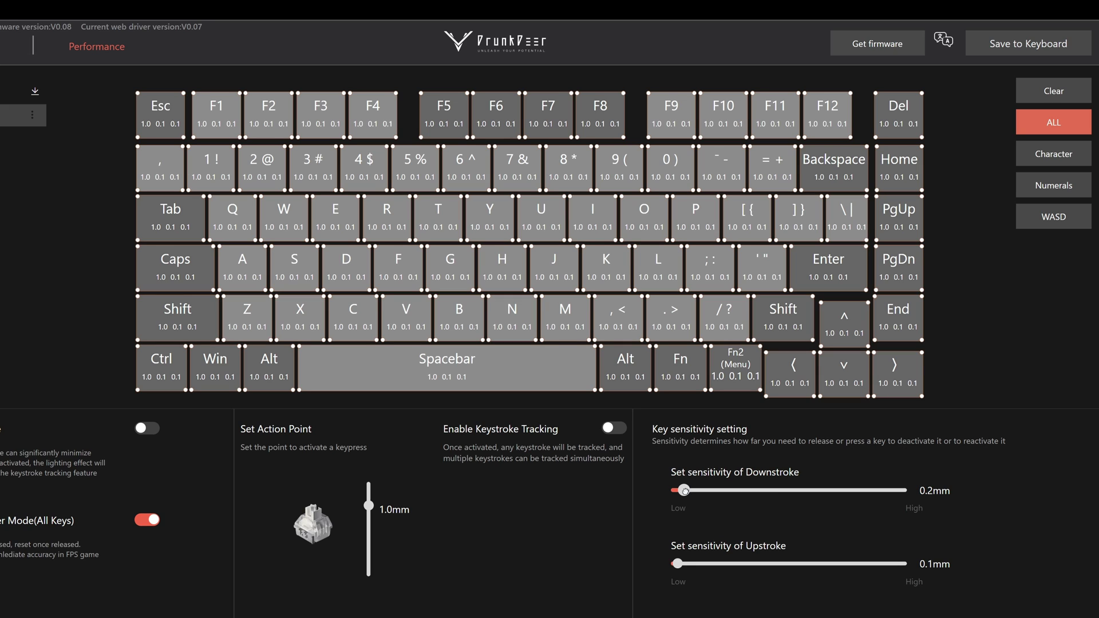
{"action": "left_click", "coordinate": [685, 563]}
{"action": "left_click_drag", "start_coordinate": [652, 430], "coordinate": [746, 430]}
{"action": "left_click", "coordinate": [747, 429]}
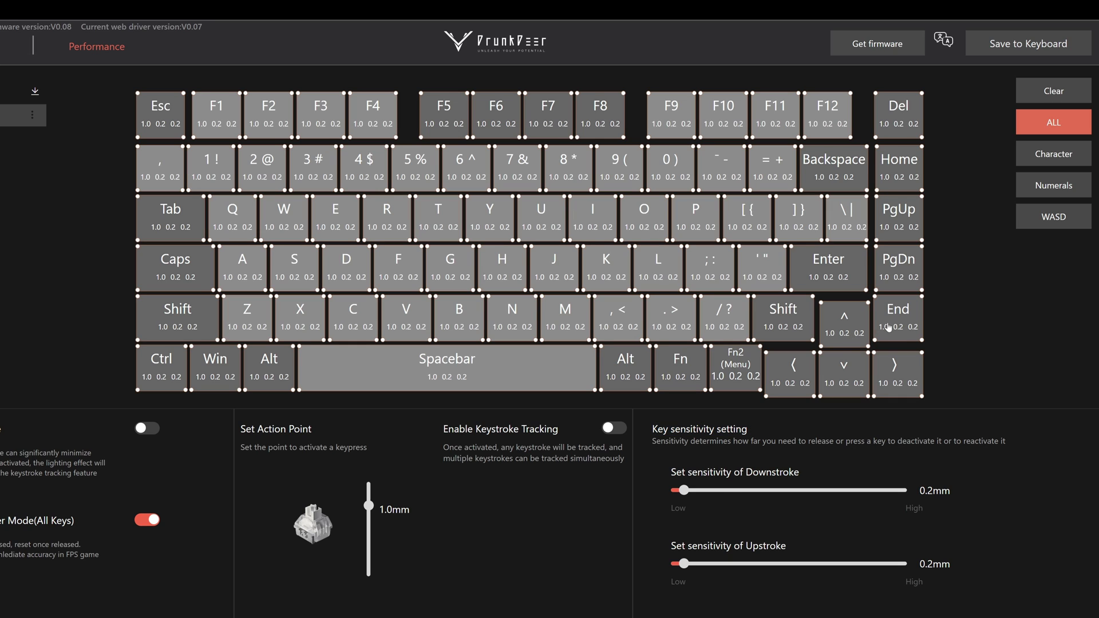